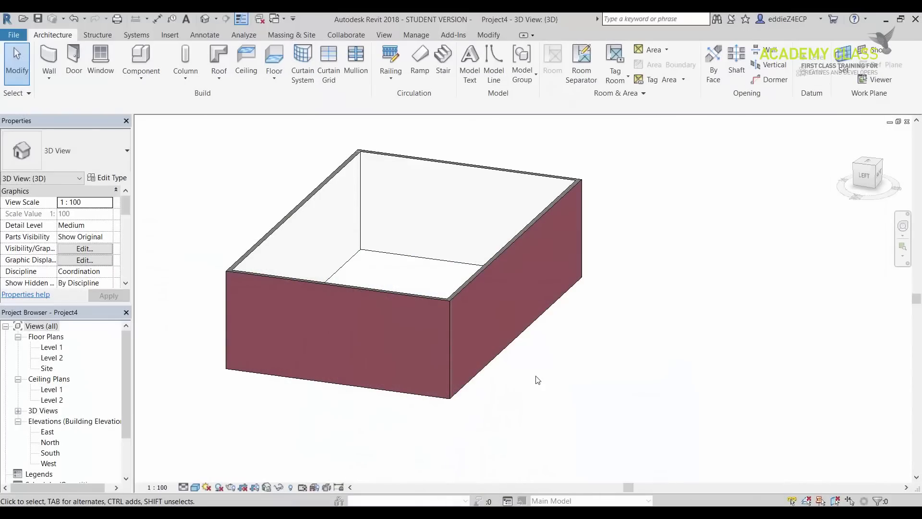
# Create a new family from the Metric Profile.rft template.
pyautogui.click(14, 37)
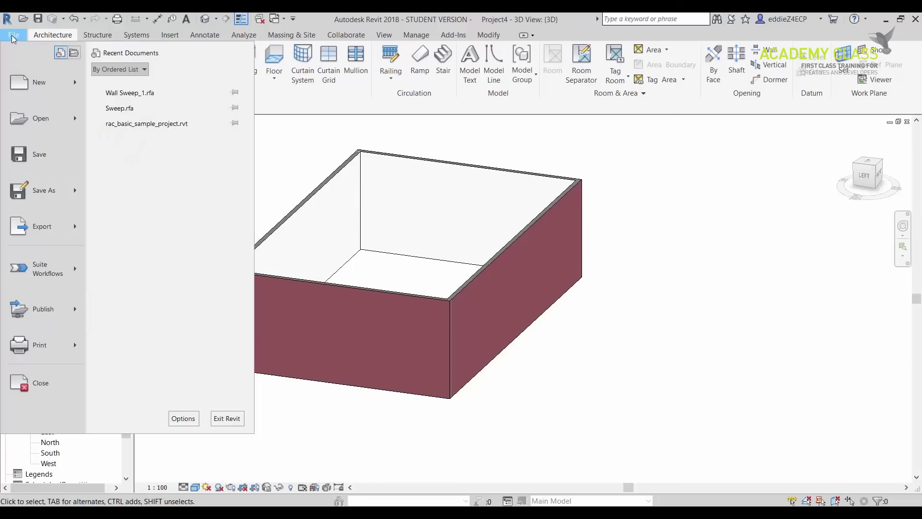
pyautogui.moveTo(48, 95)
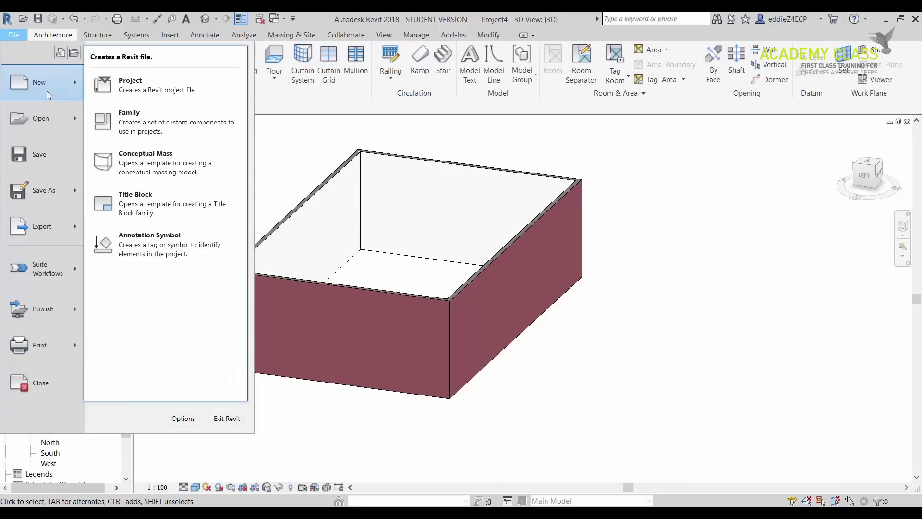
pyautogui.click(168, 121)
pyautogui.scroll(-15, 446, 271)
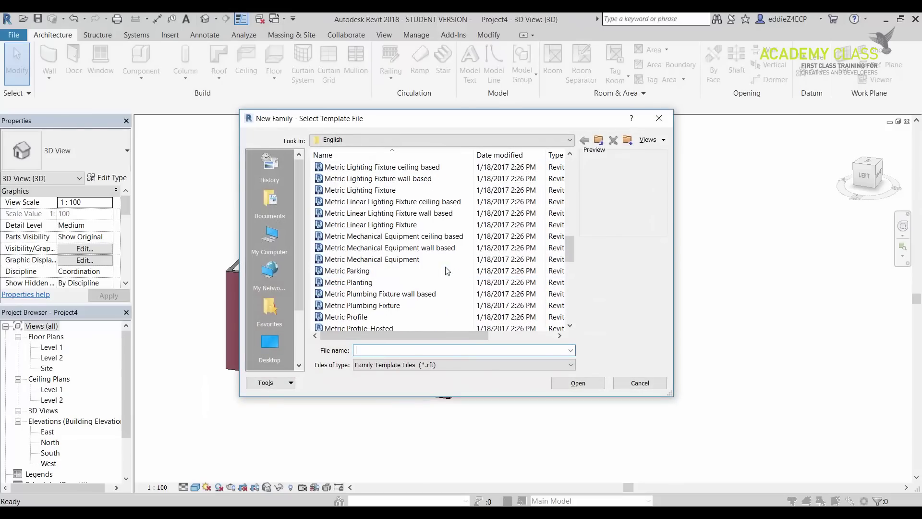
pyautogui.click(377, 318)
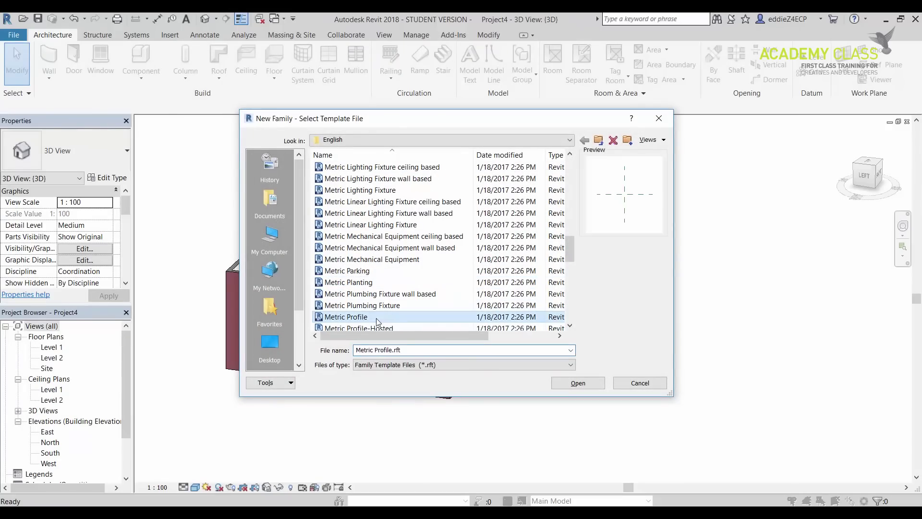
pyautogui.click(589, 385)
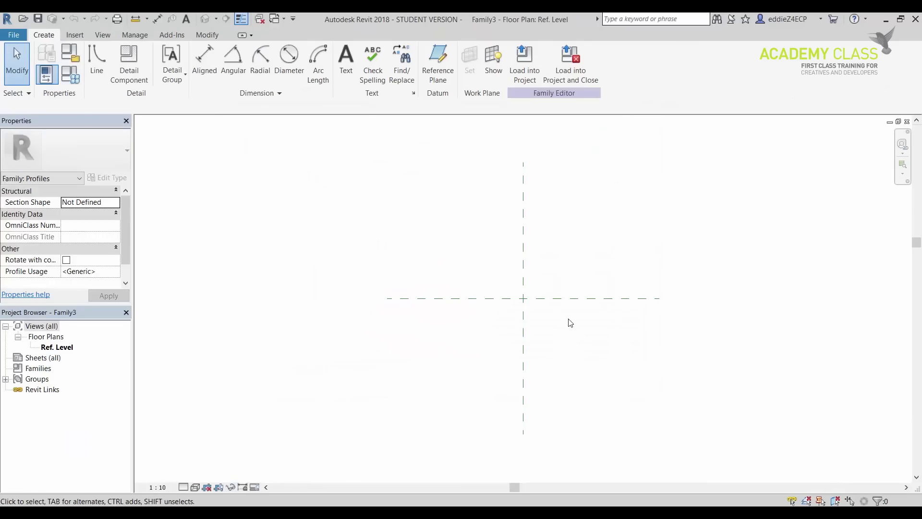
# Start the Line tool for profile lines, glancing at the reference building photo.
pyautogui.scroll(1, 480, 283)
pyautogui.click(96, 60)
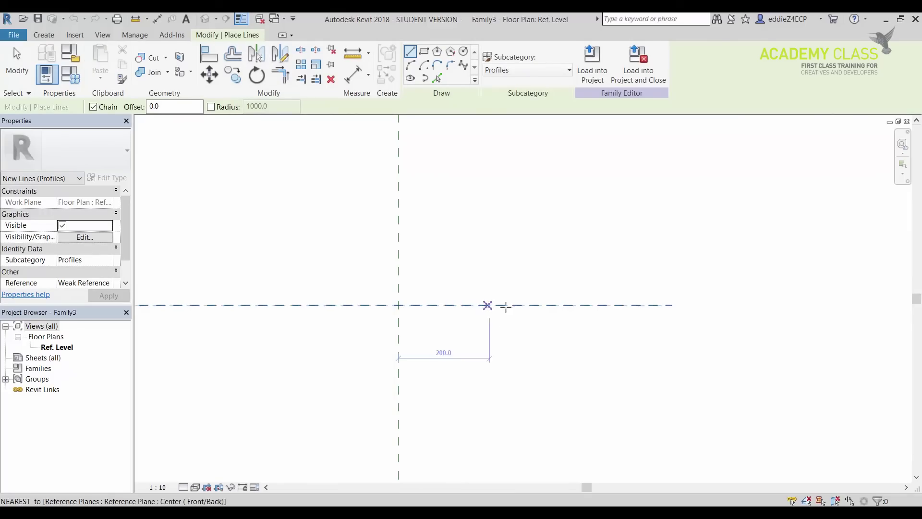
pyautogui.hotkey('alt', 'Tab')
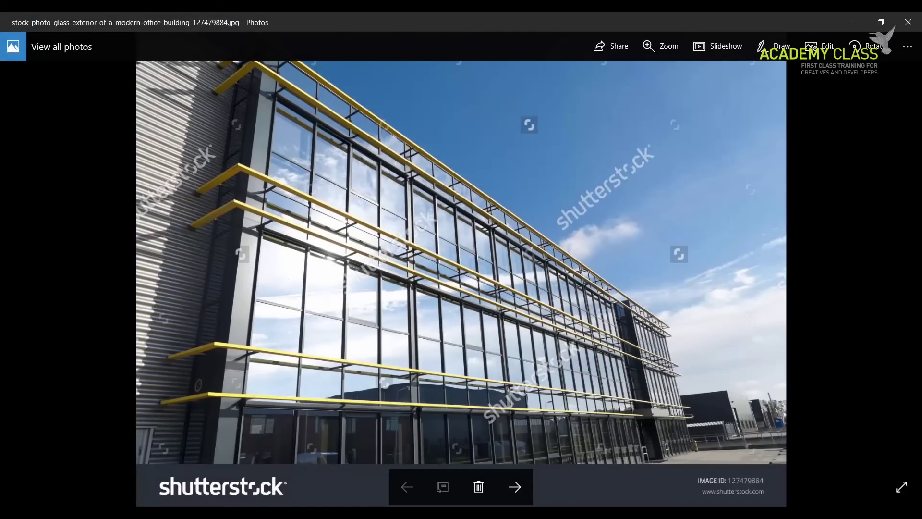
pyautogui.hotkey('alt', 'Tab')
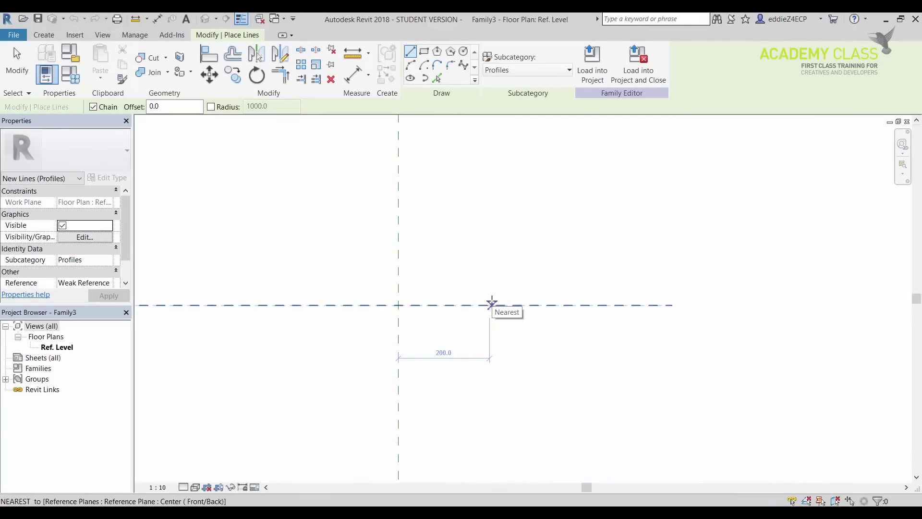
# Draw a closed 100 by 25 rectangle of profile lines on the reference plane.
pyautogui.write('400')
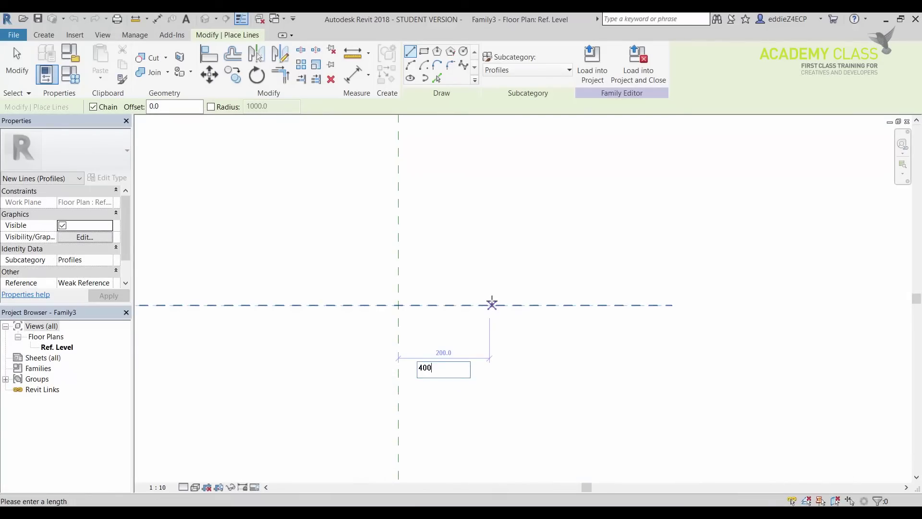
pyautogui.press('Return')
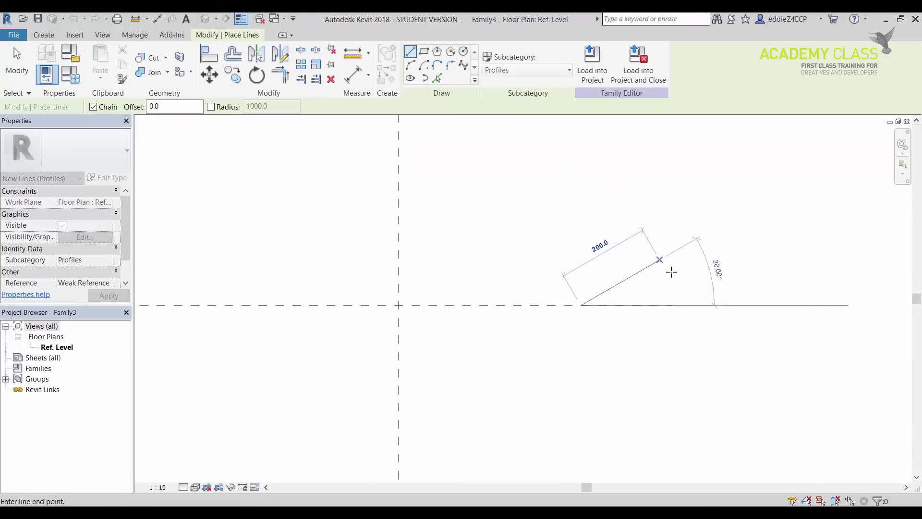
pyautogui.scroll(2, 640, 285)
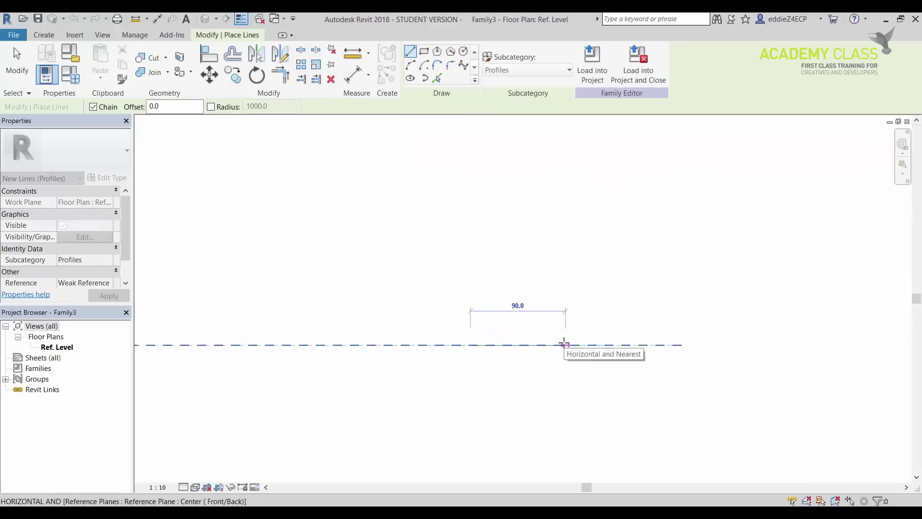
pyautogui.write('100')
pyautogui.press('Return')
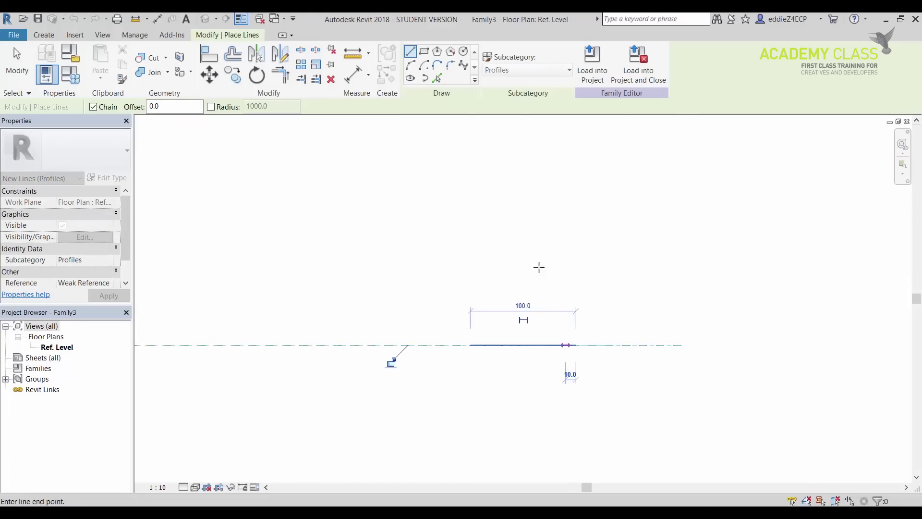
pyautogui.write('25')
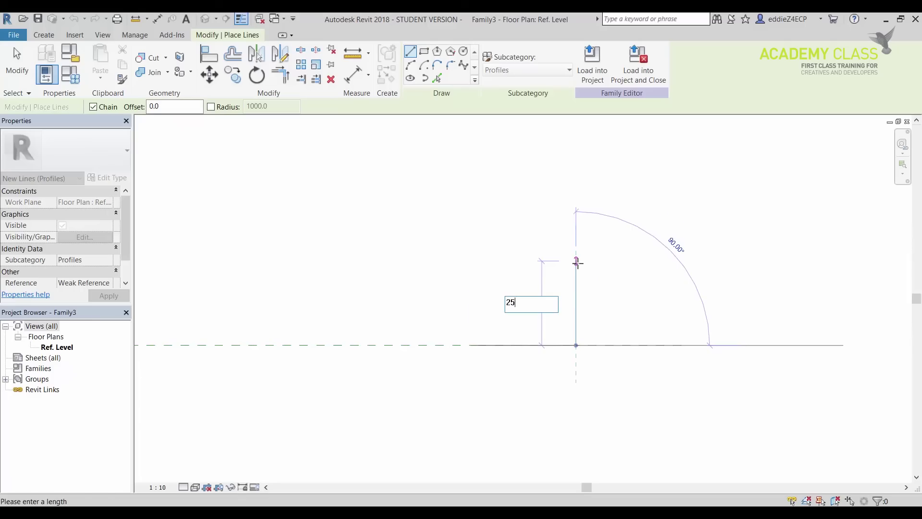
pyautogui.press('Return')
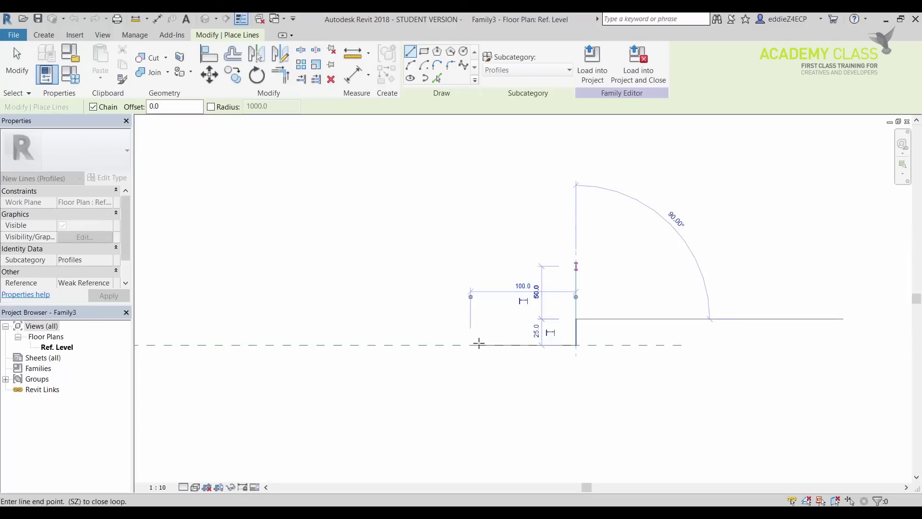
pyautogui.click(470, 319)
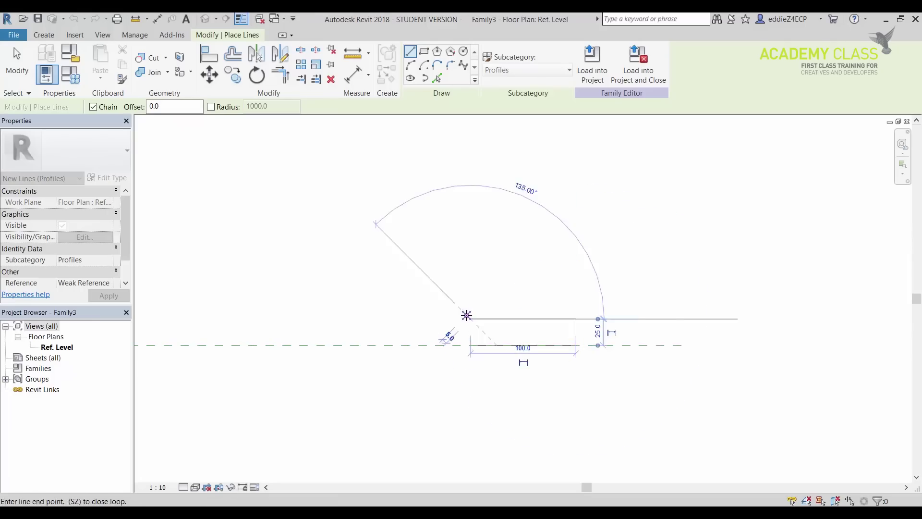
pyautogui.click(470, 345)
pyautogui.press('Escape')
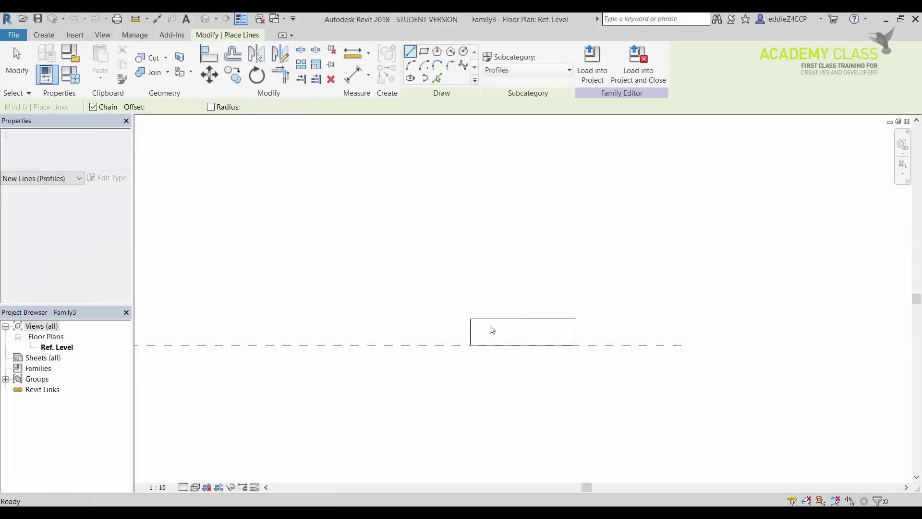
pyautogui.press('Escape')
# Copy the rectangle 150 to the right as a second identical profile.
pyautogui.moveTo(397, 258); pyautogui.dragTo(620, 398)
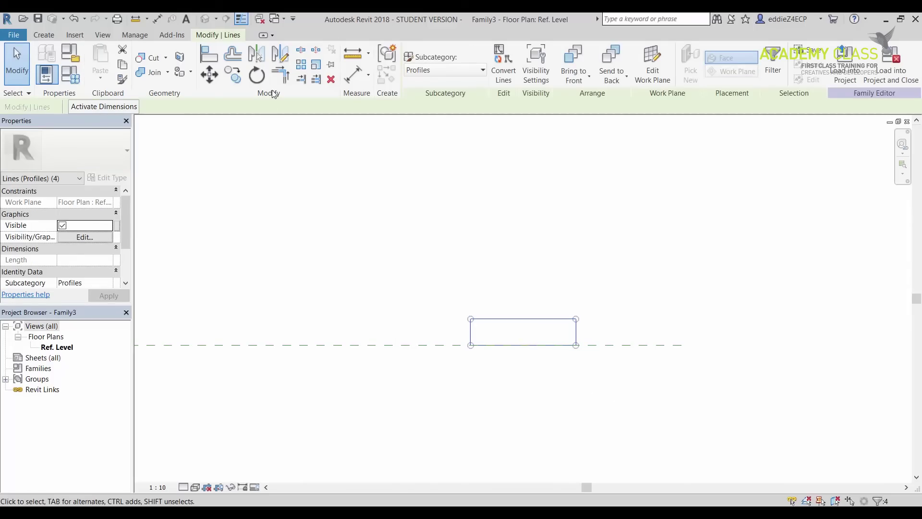
pyautogui.click(234, 75)
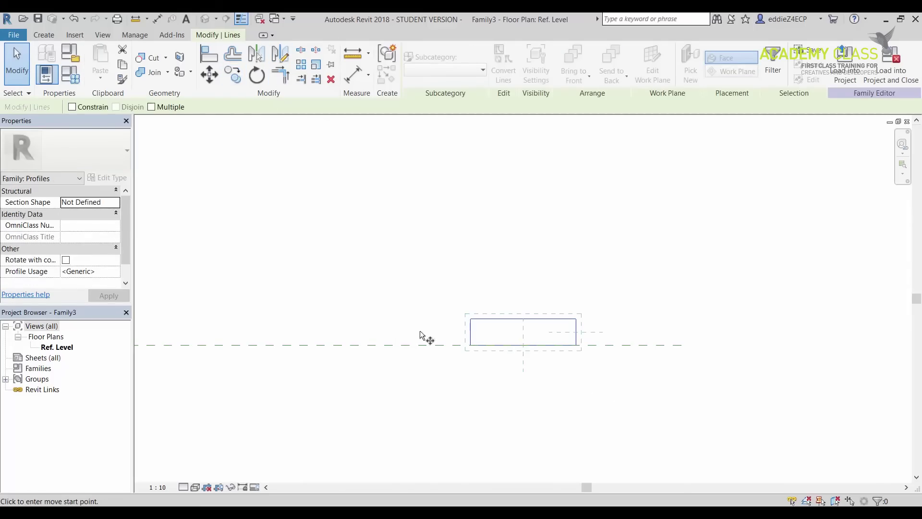
pyautogui.click(471, 350)
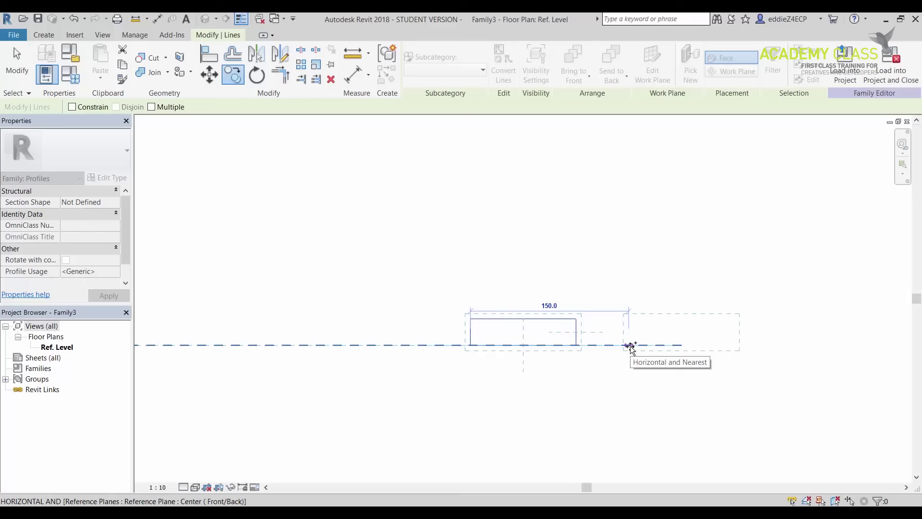
pyautogui.click(630, 346)
pyautogui.press('Escape')
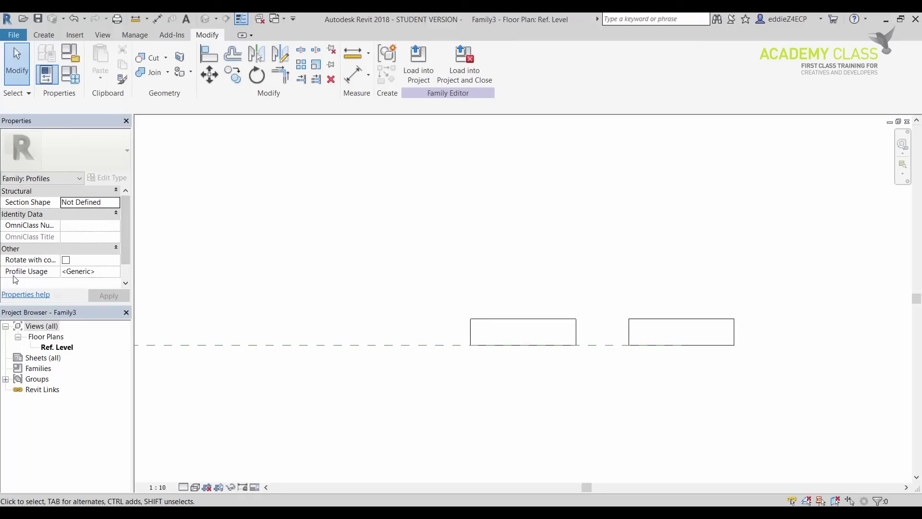
# Change Profile Usage in Properties to Wall Sweep.
pyautogui.click(93, 271)
pyautogui.click(115, 272)
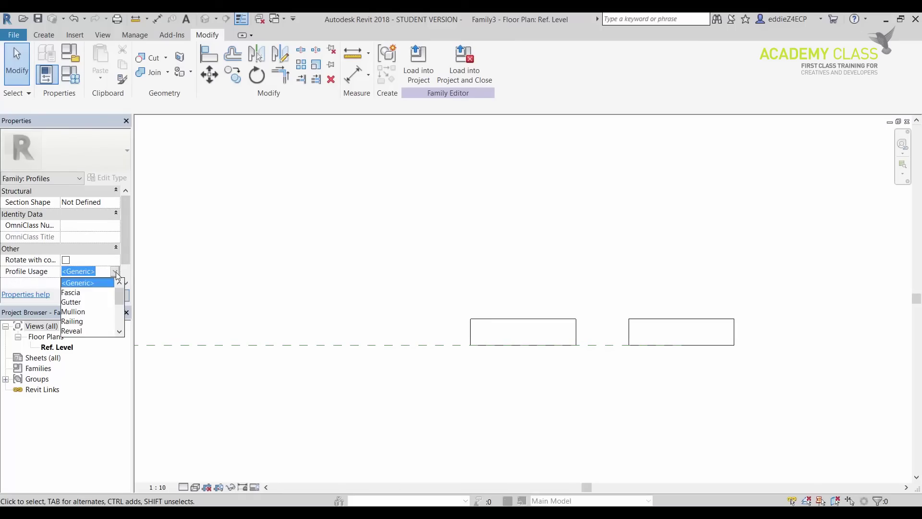
pyautogui.moveTo(122, 302); pyautogui.dragTo(121, 317)
pyautogui.click(93, 332)
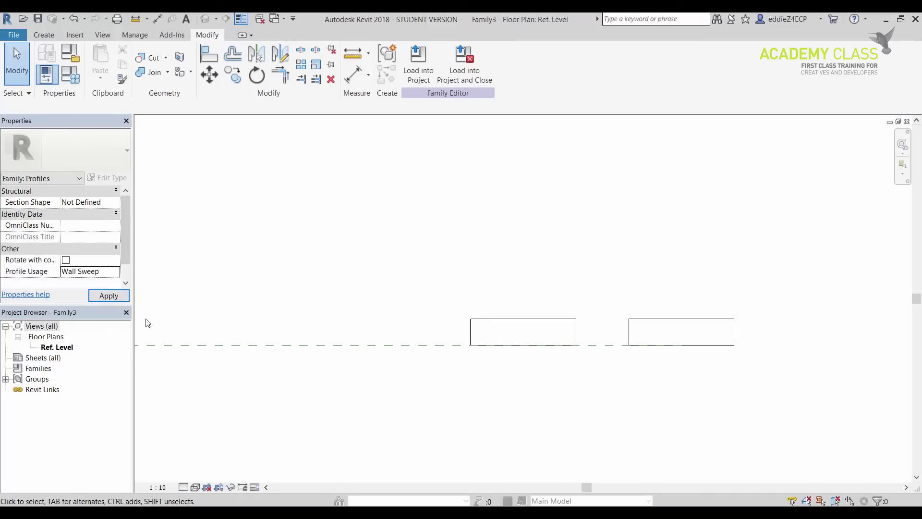
# Save the profile family as Walls Sweep_1 and load it into Project4.
pyautogui.click(13, 35)
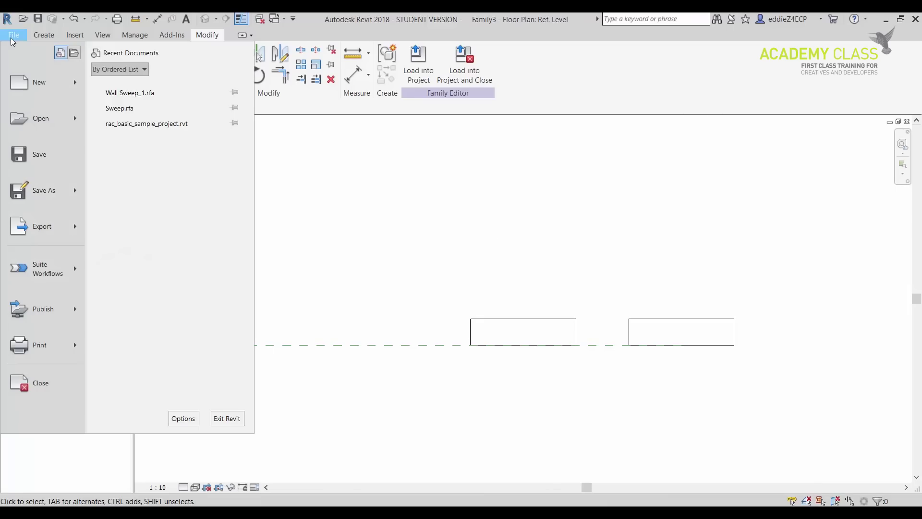
pyautogui.moveTo(58, 191)
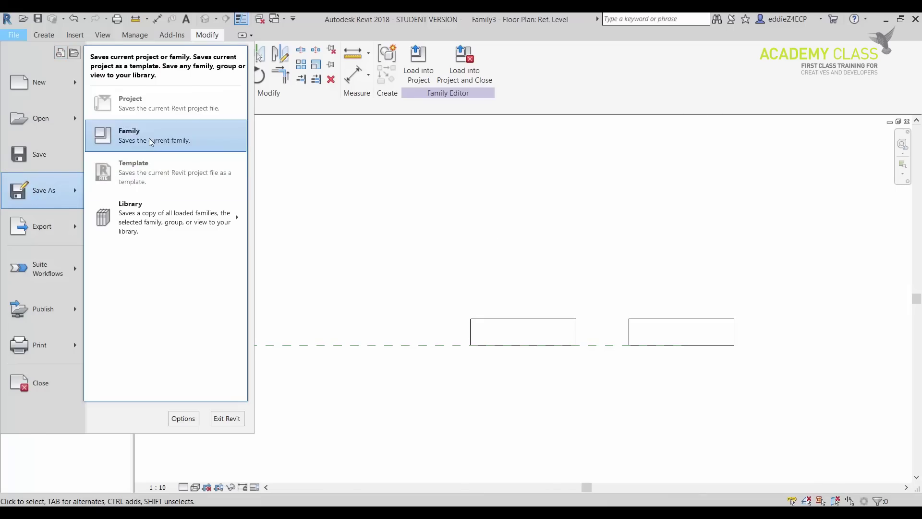
pyautogui.click(129, 135)
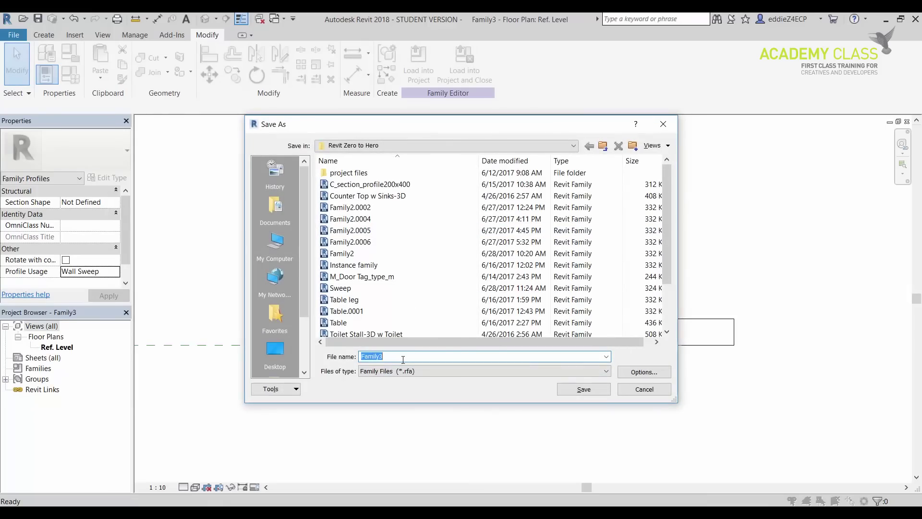
pyautogui.write('Walls Sweep_1')
pyautogui.click(583, 389)
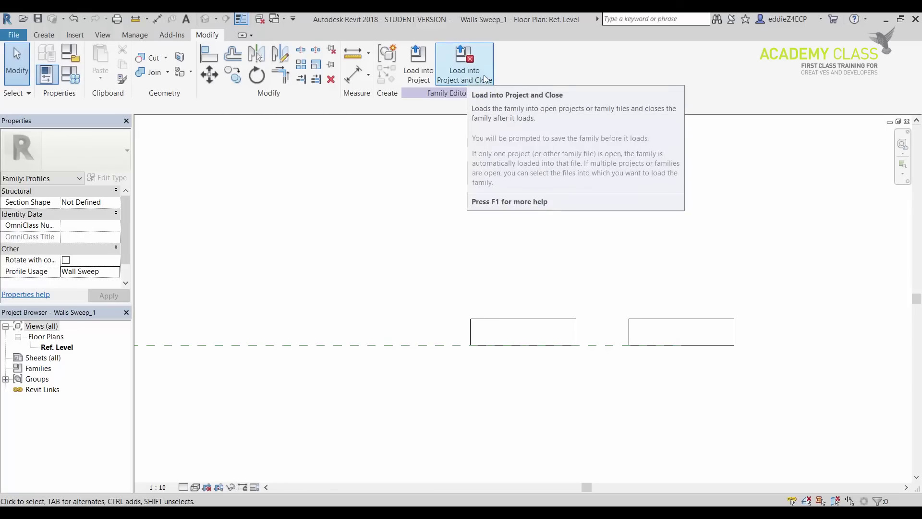
pyautogui.click(485, 79)
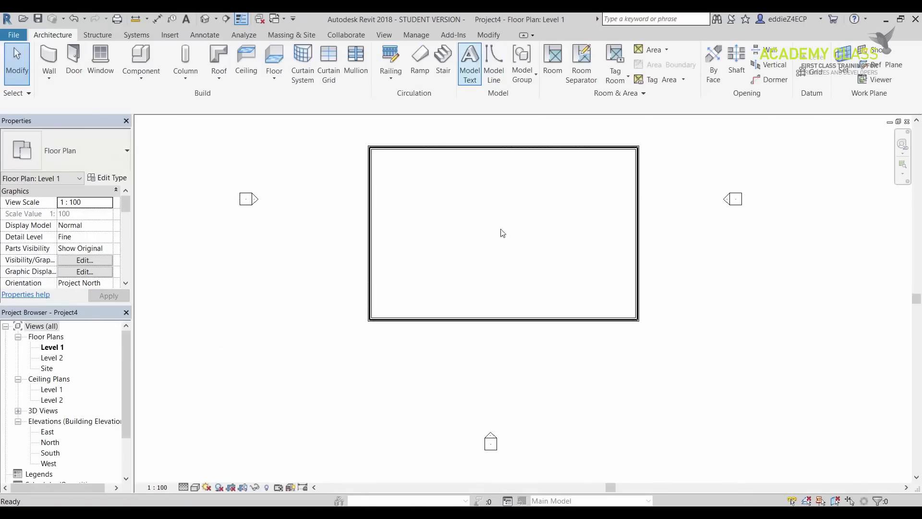
# Open the default {3D} view from the Project Browser's 3D Views list.
pyautogui.click(18, 410)
pyautogui.click(46, 421)
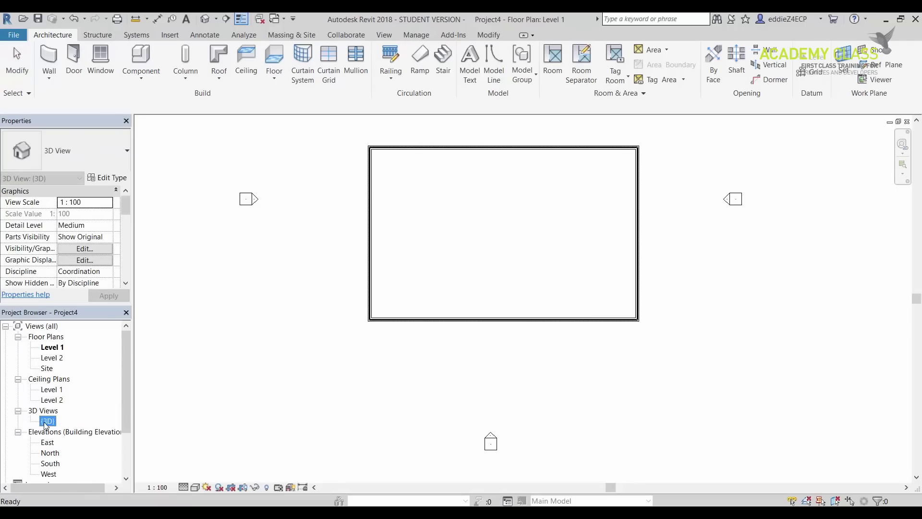
pyautogui.doubleClick(46, 421)
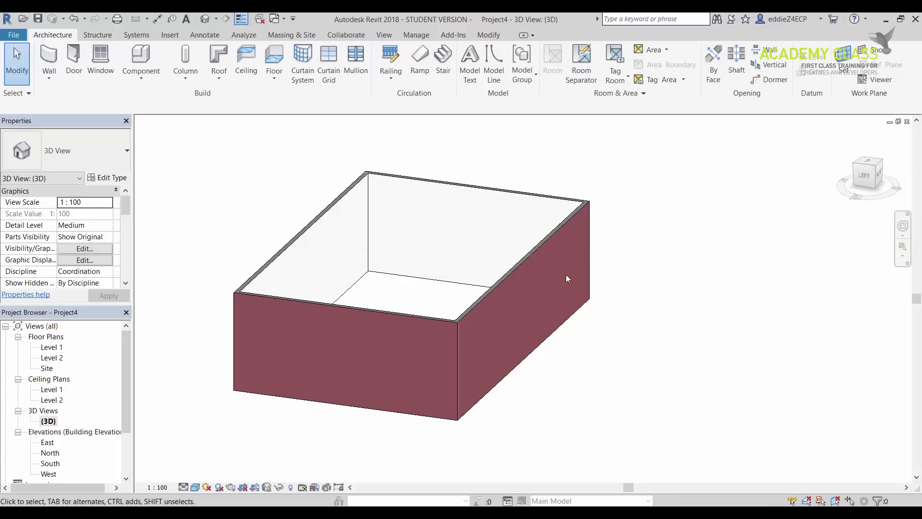
# Start a wall sweep and duplicate the Cornice type as a new type named Wall Sweep.
pyautogui.click(51, 78)
pyautogui.click(81, 174)
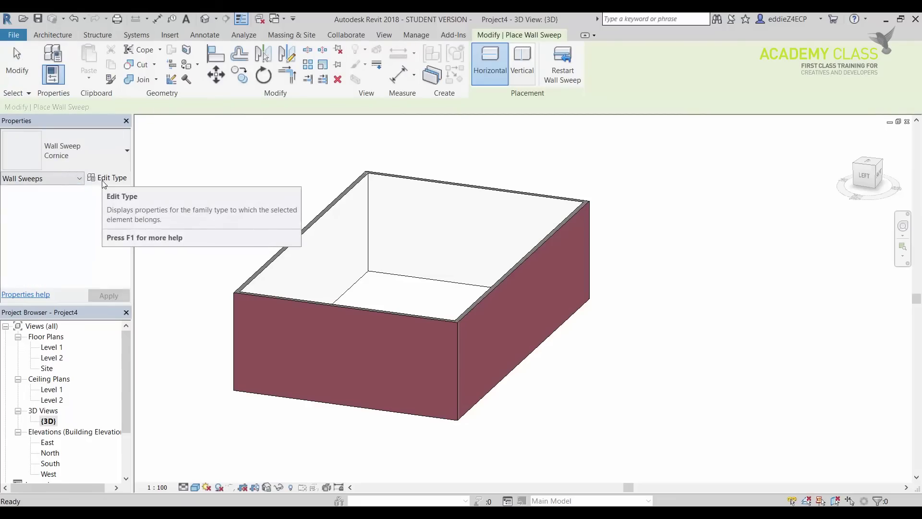
pyautogui.click(106, 158)
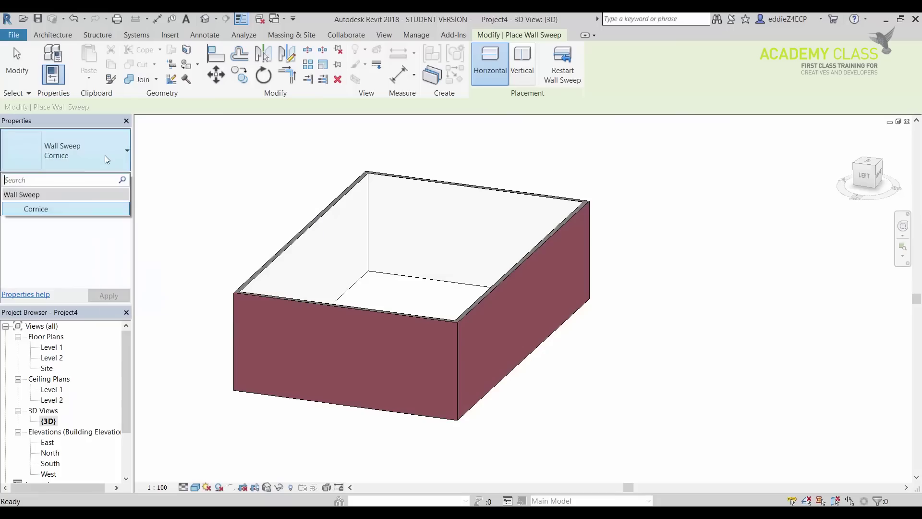
pyautogui.click(105, 154)
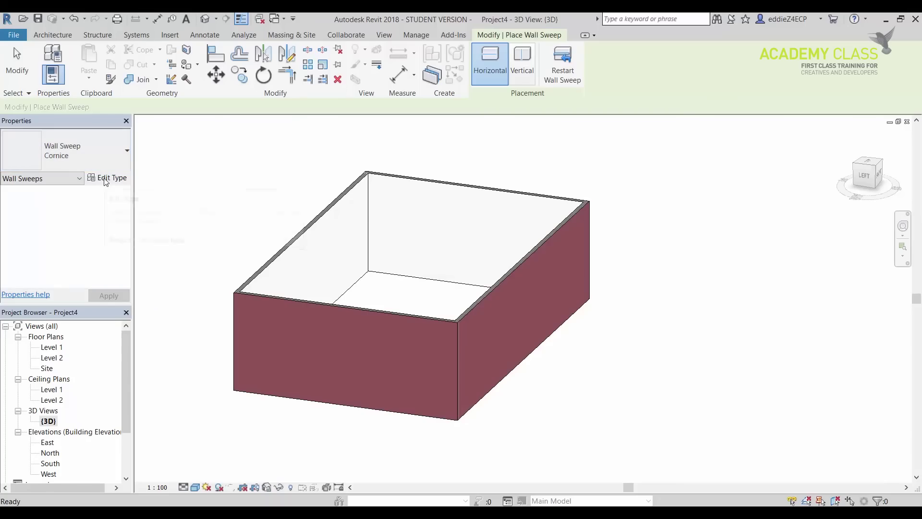
pyautogui.click(108, 177)
pyautogui.click(678, 128)
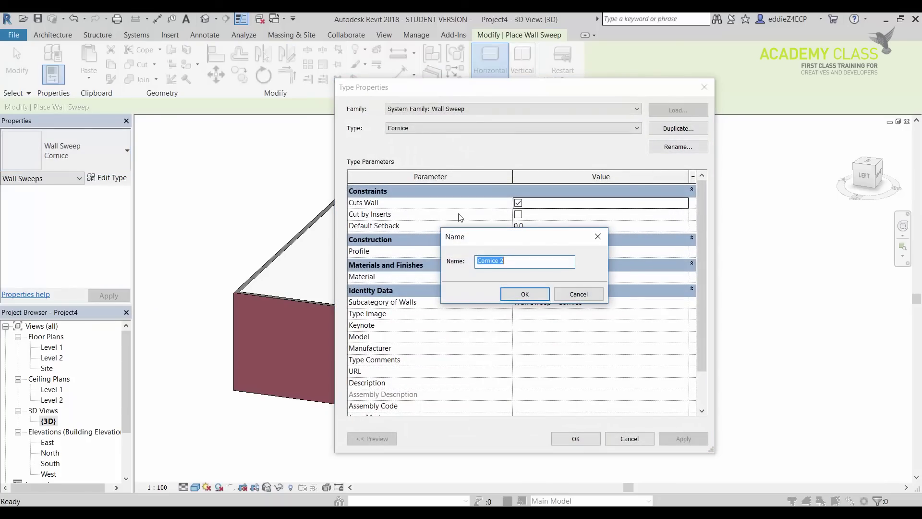
pyautogui.write('Wall Sweep')
pyautogui.click(524, 292)
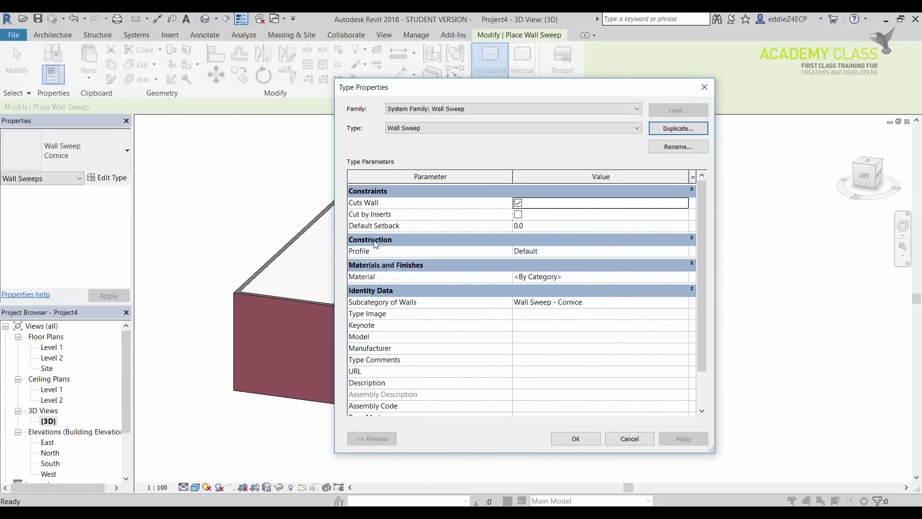
# Set the new type's Profile to Walls Sweep_1 : Walls Sweep_1.
pyautogui.click(540, 251)
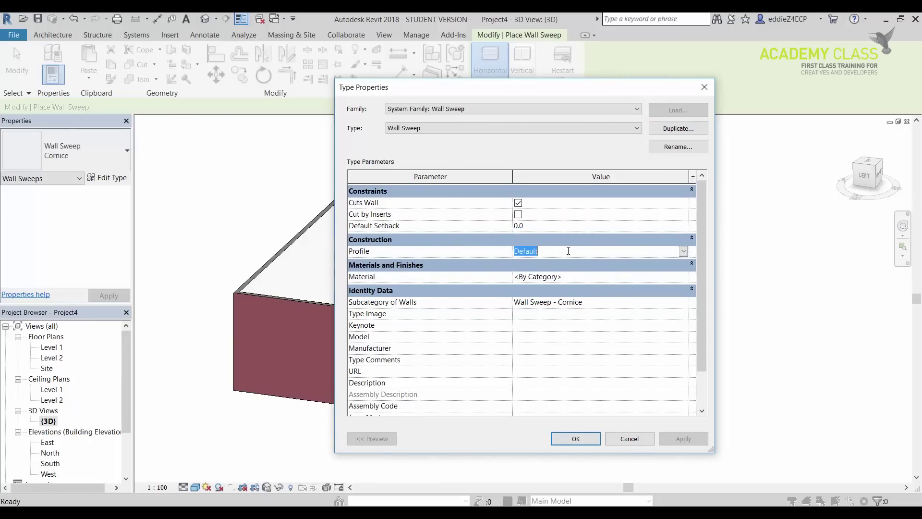
pyautogui.click(683, 251)
pyautogui.moveTo(688, 278); pyautogui.dragTo(684, 315)
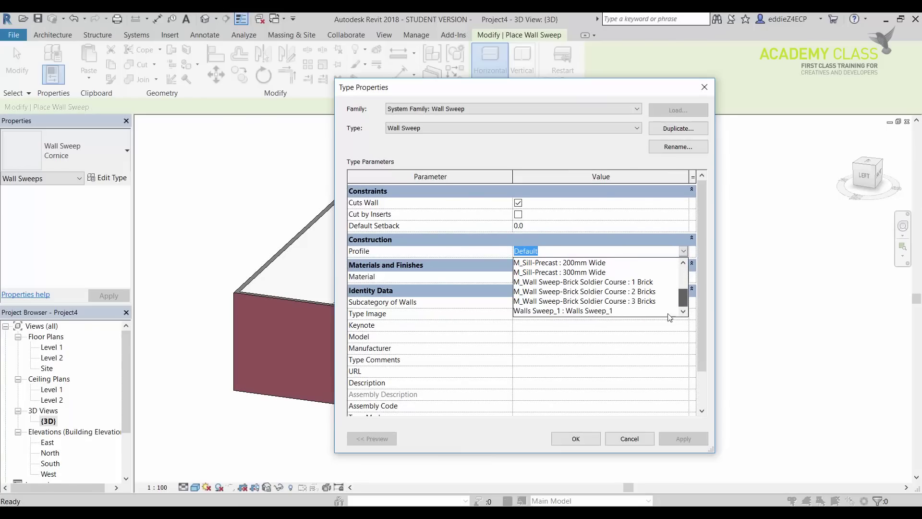
pyautogui.click(589, 312)
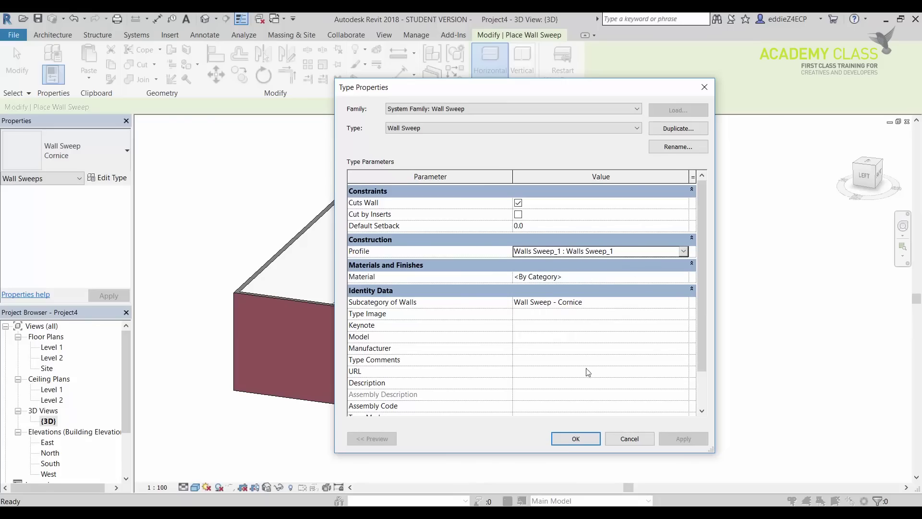
# Apply the Wall Sweep type and place a horizontal sweep along the right wall.
pyautogui.click(575, 438)
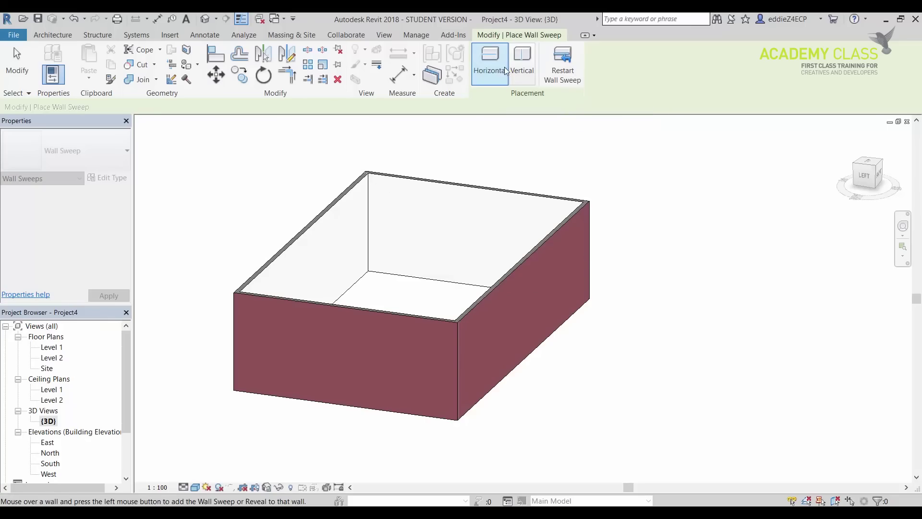
pyautogui.scroll(4, 553, 300)
pyautogui.click(453, 278)
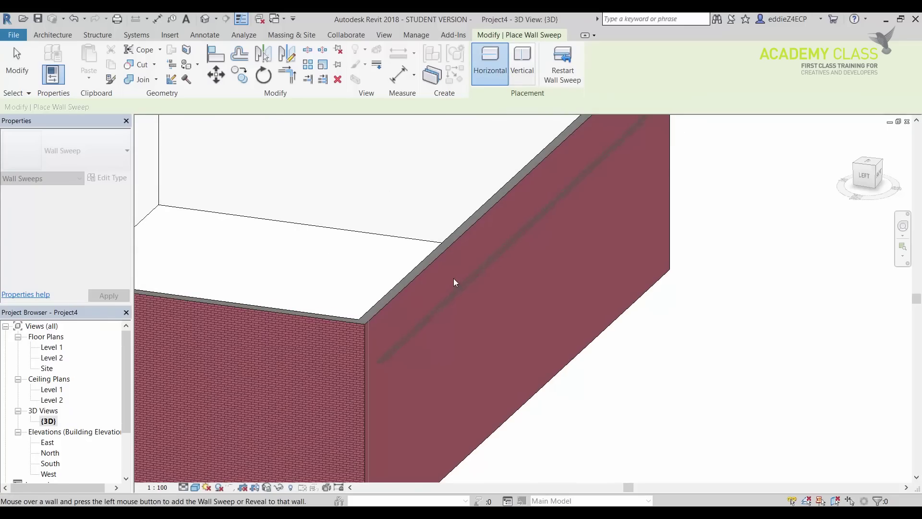
# Orbit the box and place a second horizontal wall sweep on another wall.
pyautogui.scroll(-5, 558, 313)
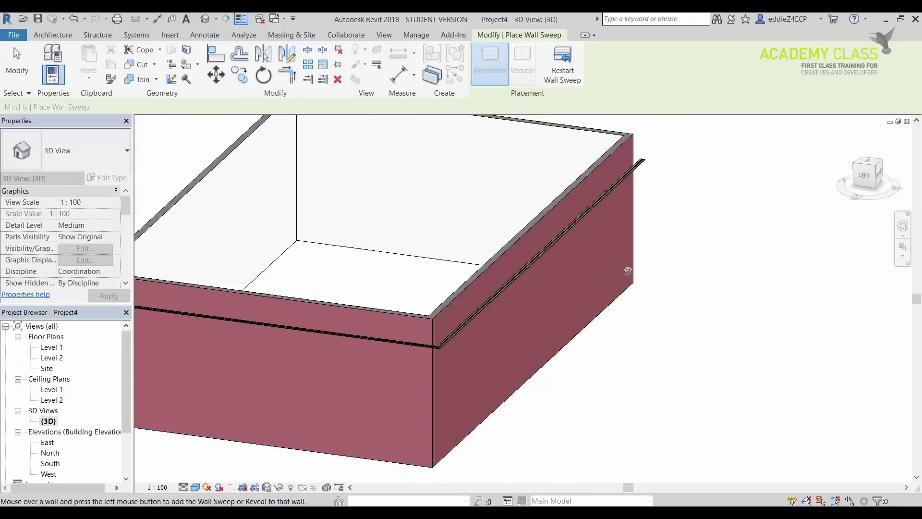
pyautogui.keyDown('shift'); pyautogui.moveTo(559, 313); pyautogui.dragTo(459, 299, button='middle'); pyautogui.keyUp('shift')
pyautogui.scroll(5, 541, 350)
pyautogui.scroll(-3, 500, 379)
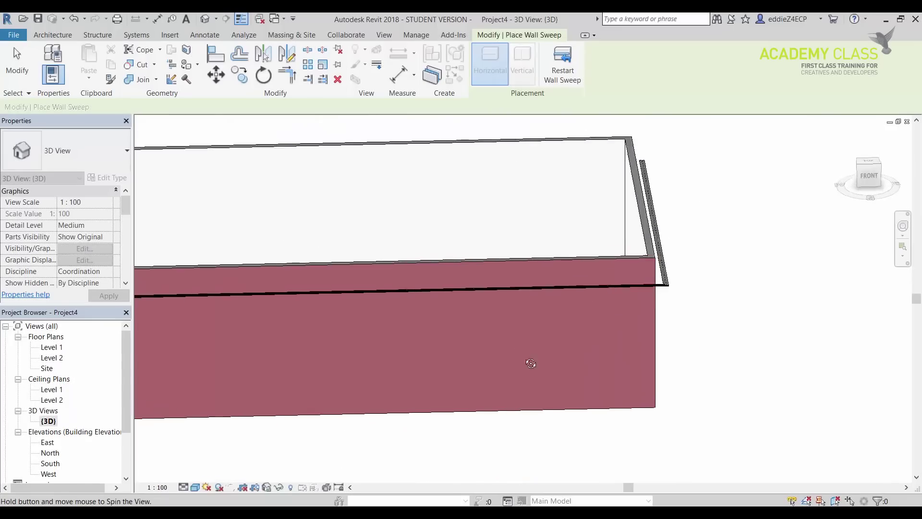
pyautogui.keyDown('shift'); pyautogui.moveTo(531, 366); pyautogui.dragTo(551, 336, button='middle'); pyautogui.keyUp('shift')
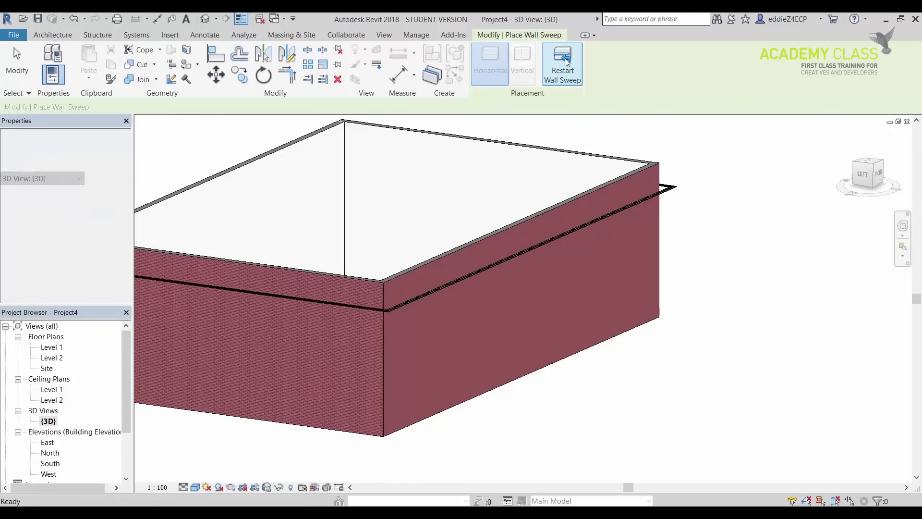
pyautogui.click(362, 323)
pyautogui.keyDown('shift'); pyautogui.moveTo(493, 309); pyautogui.dragTo(475, 331, button='middle'); pyautogui.keyUp('shift')
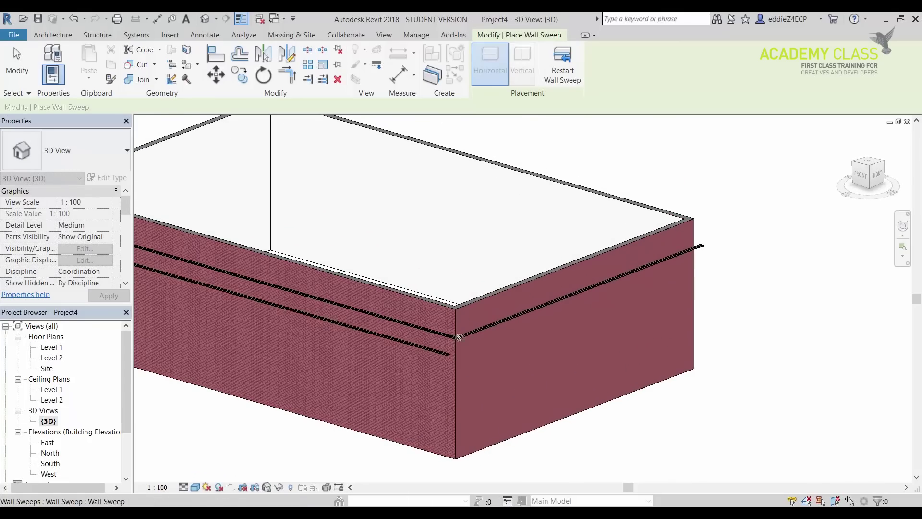
# Drag one wall sweep up to a 6700 offset from Level 1, then deselect it.
pyautogui.click(24, 71)
pyautogui.keyDown('shift'); pyautogui.moveTo(908, 226); pyautogui.dragTo(621, 300, button='middle'); pyautogui.keyUp('shift')
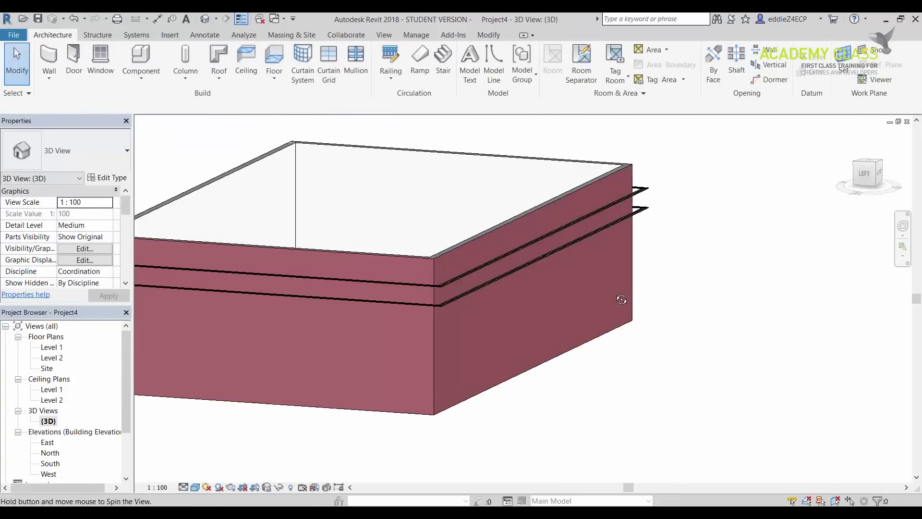
pyautogui.keyDown('shift'); pyautogui.moveTo(391, 304); pyautogui.dragTo(431, 229, button='middle'); pyautogui.keyUp('shift')
pyautogui.click(431, 229)
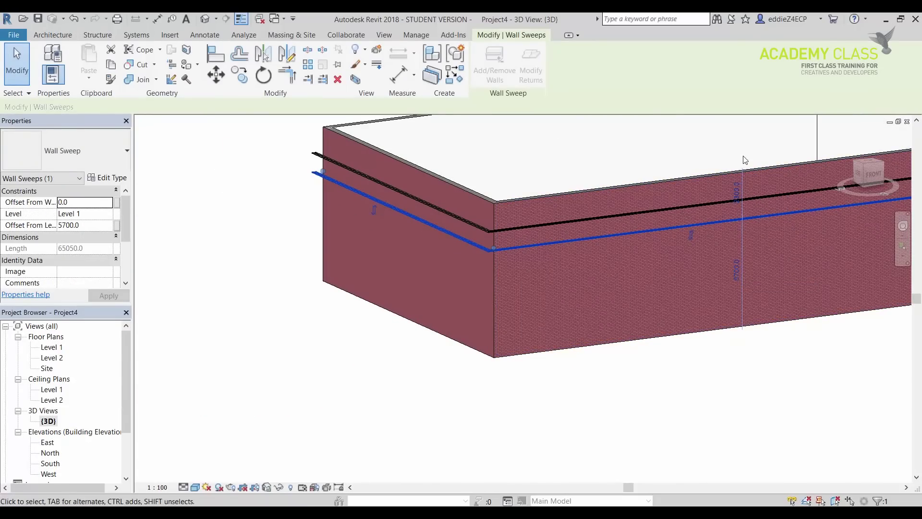
pyautogui.scroll(5, 696, 199)
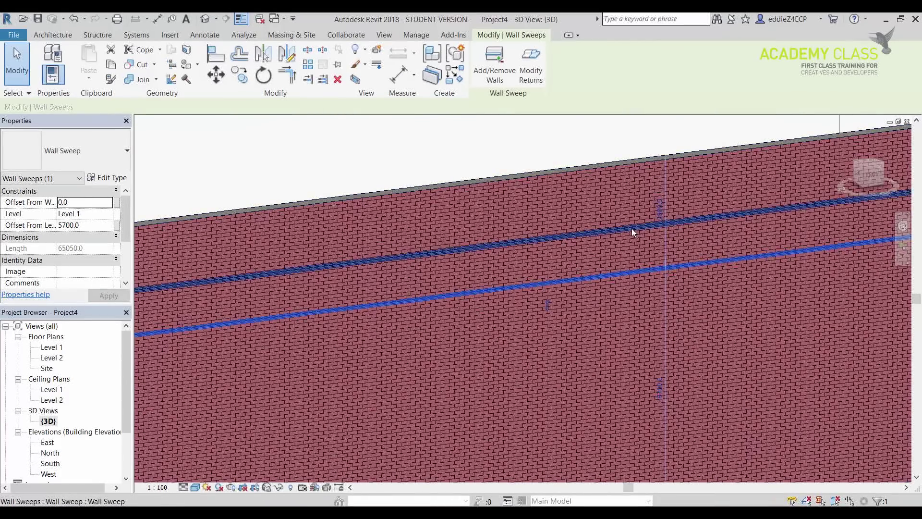
pyautogui.moveTo(632, 228); pyautogui.dragTo(619, 230)
pyautogui.scroll(-5, 618, 230)
pyautogui.keyDown('shift'); pyautogui.moveTo(595, 249); pyautogui.dragTo(672, 313, button='middle'); pyautogui.keyUp('shift')
pyautogui.click(672, 314)
# Orbit to an oblique top view looking down into the box.
pyautogui.scroll(2, 601, 283)
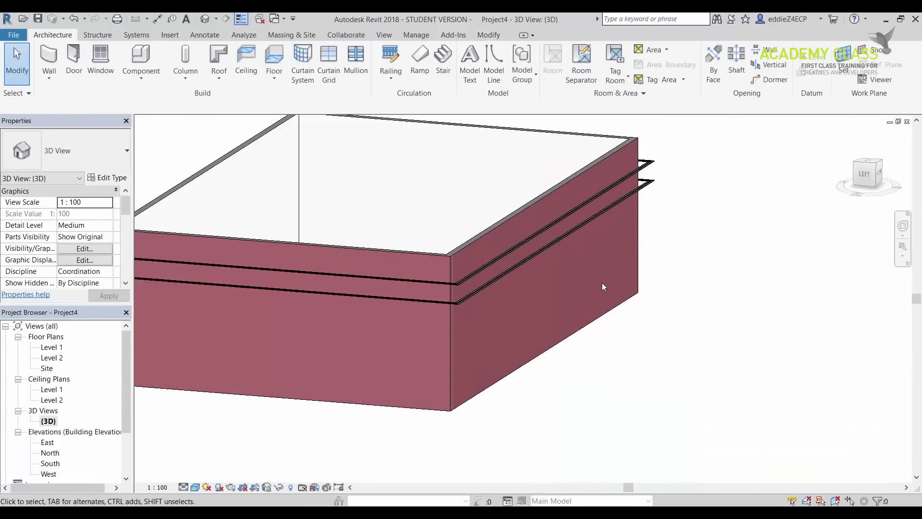
pyautogui.keyDown('shift'); pyautogui.moveTo(602, 283); pyautogui.dragTo(636, 406, button='middle'); pyautogui.keyUp('shift')
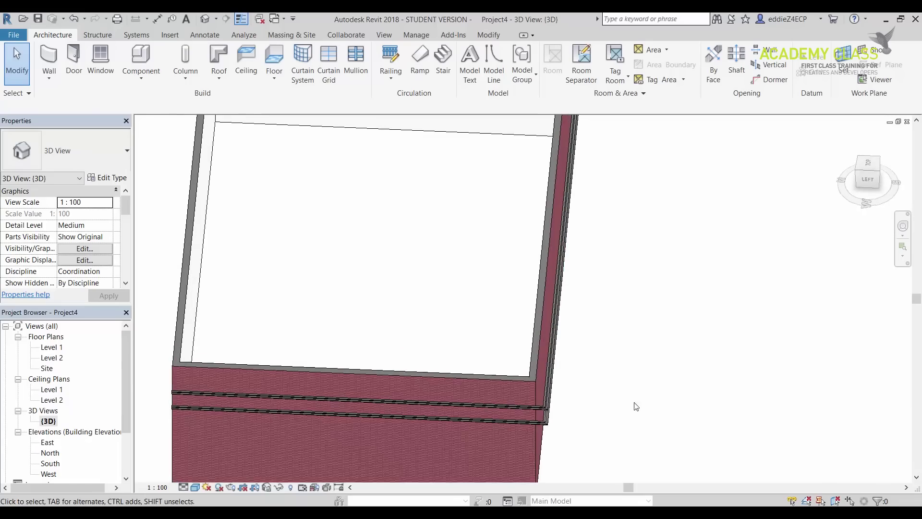
pyautogui.keyDown('shift'); pyautogui.moveTo(618, 313); pyautogui.dragTo(528, 346, button='middle'); pyautogui.keyUp('shift')
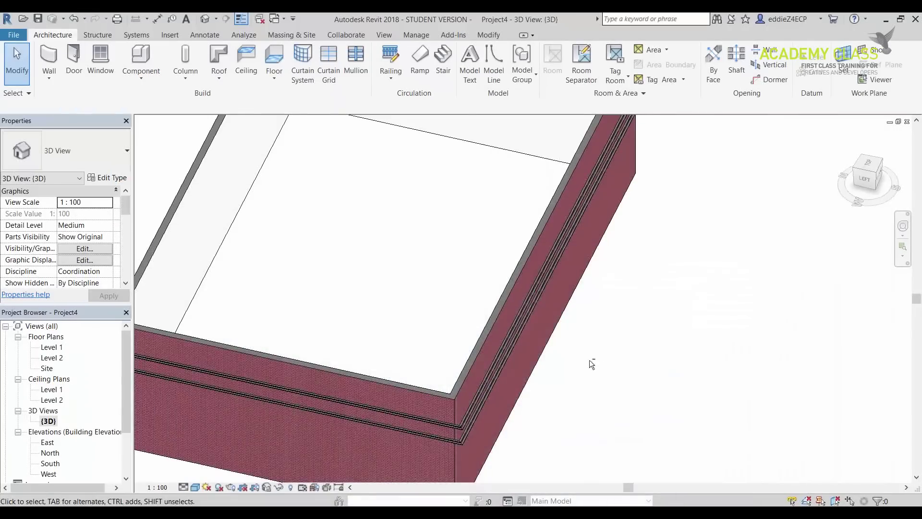
pyautogui.moveTo(591, 365)
pyautogui.keyDown('shift'); pyautogui.mouseDown(button='middle')
pyautogui.moveTo(626, 300)
pyautogui.moveTo(626, 280)
pyautogui.moveTo(623, 308)
pyautogui.moveTo(617, 293)
pyautogui.mouseUp(button='middle'); pyautogui.keyUp('shift')
pyautogui.click(159, 81)
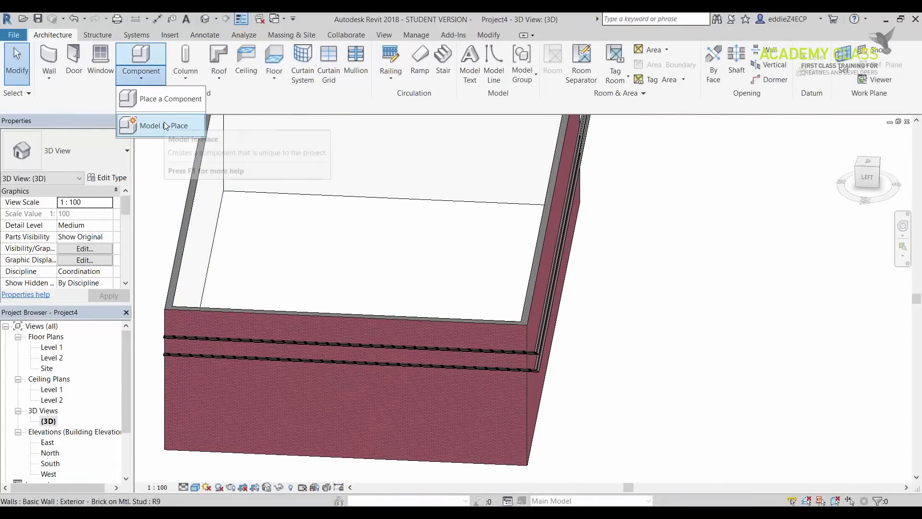
pyautogui.click(683, 360)
pyautogui.keyDown('shift'); pyautogui.moveTo(676, 359); pyautogui.dragTo(657, 308, button='middle'); pyautogui.keyUp('shift')
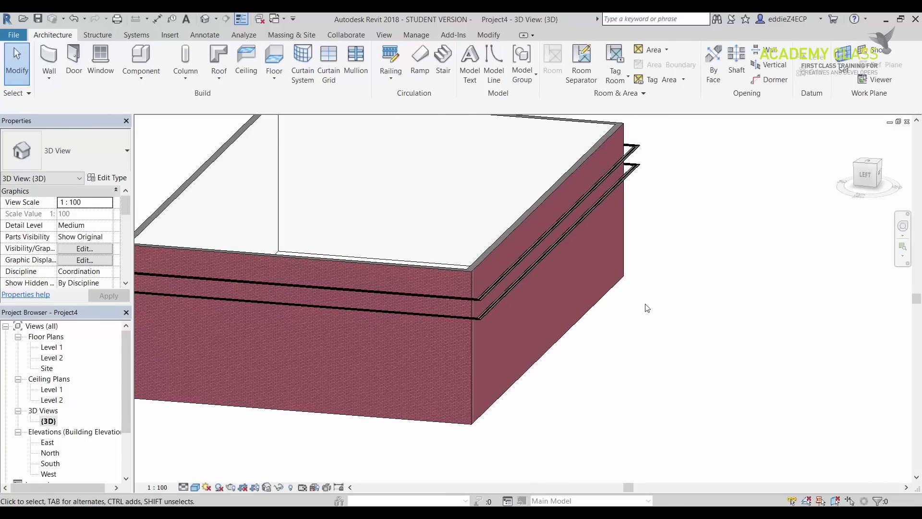